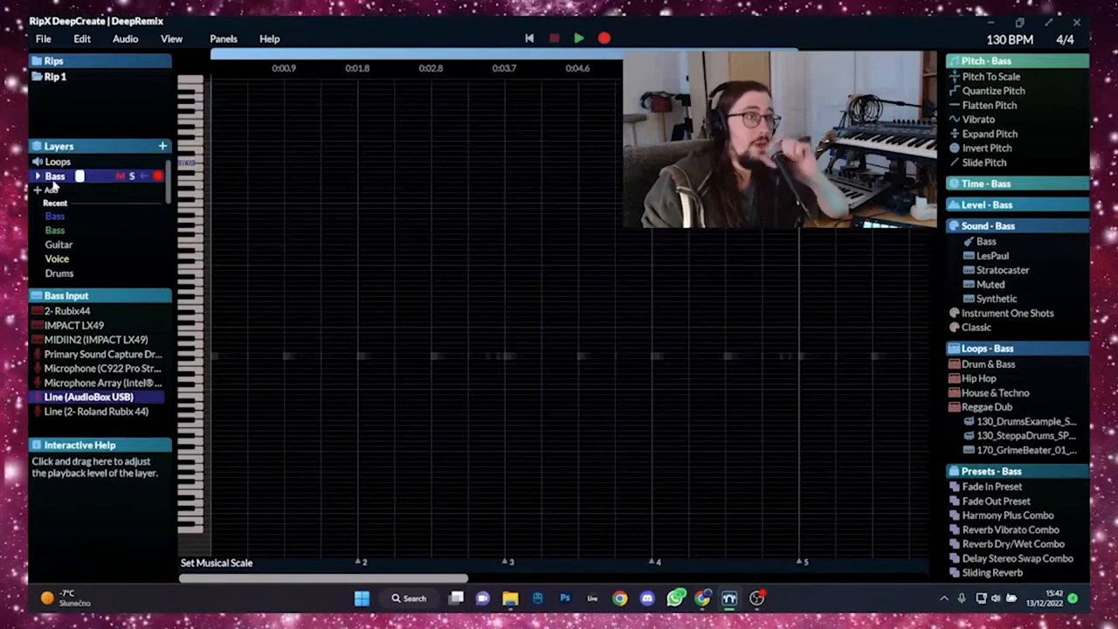
# - Record a bass take onto the Bass layer from the beginning of the loop through the Line (AudioBox USB) input
pyautogui.click(56, 177)
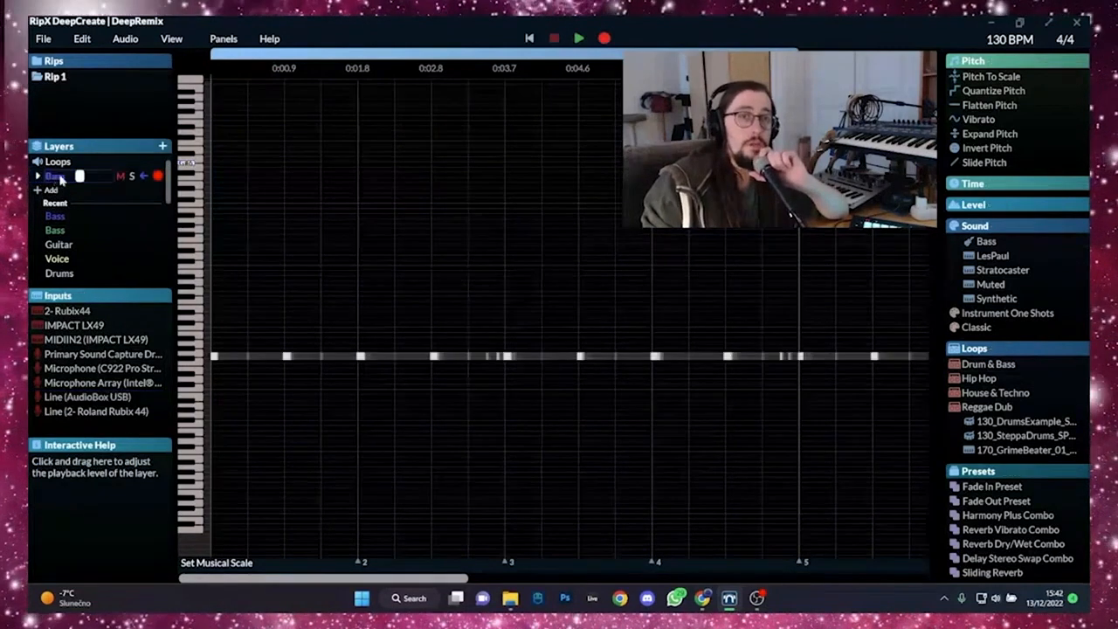
pyautogui.click(524, 44)
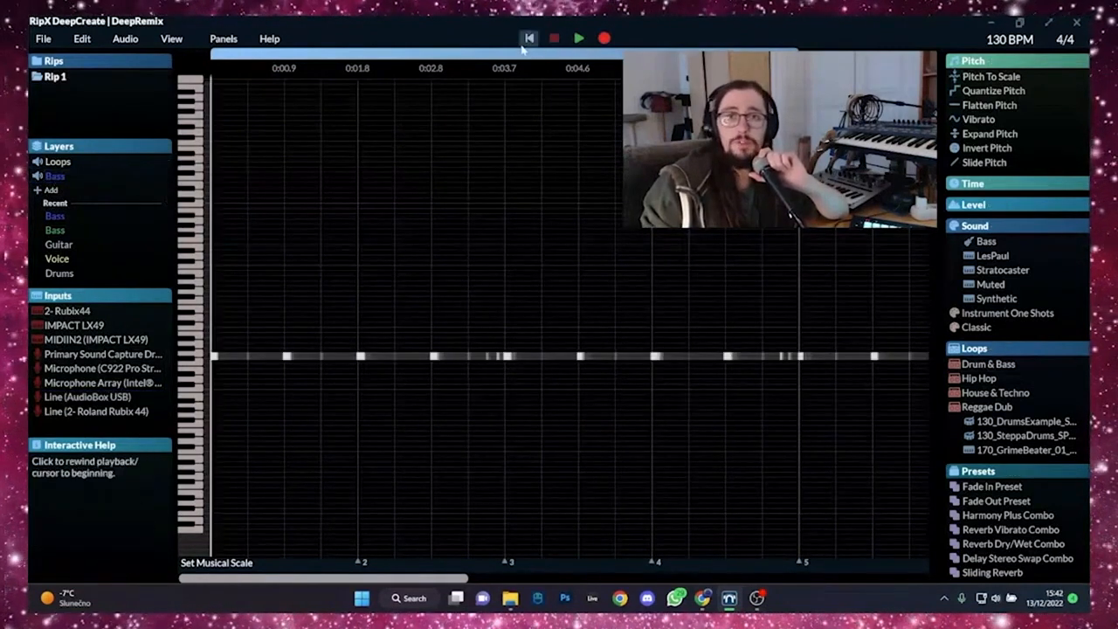
pyautogui.click(604, 38)
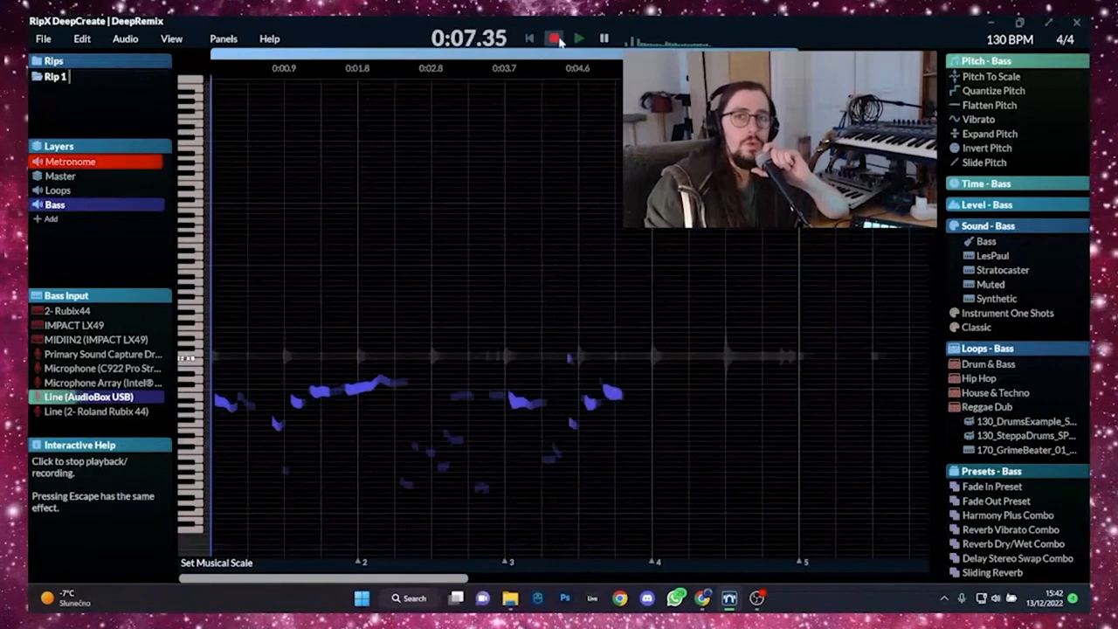
pyautogui.click(556, 39)
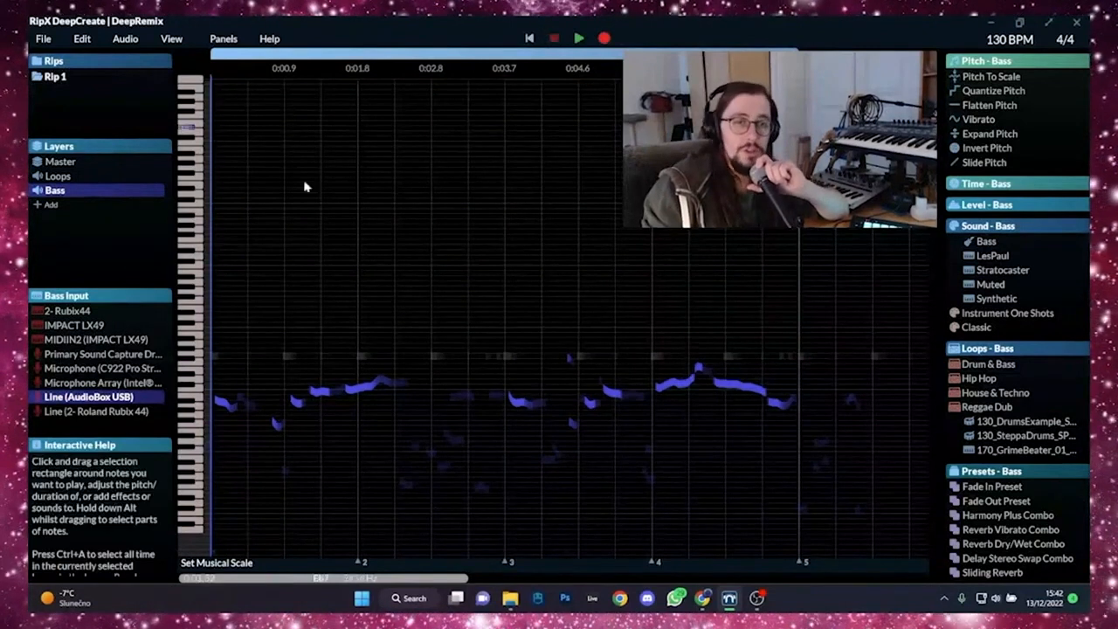
# - Extend the starts of the bass notes opening bars 1, 3 and 4 back to their bar lines, and play the result
pyautogui.click(224, 403)
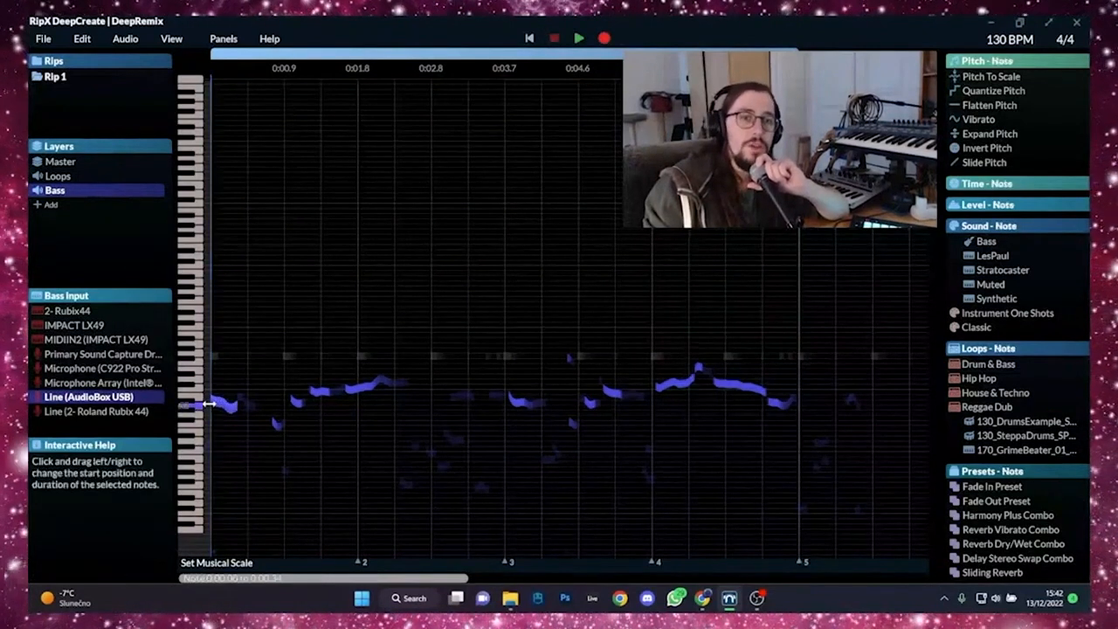
pyautogui.press('space')
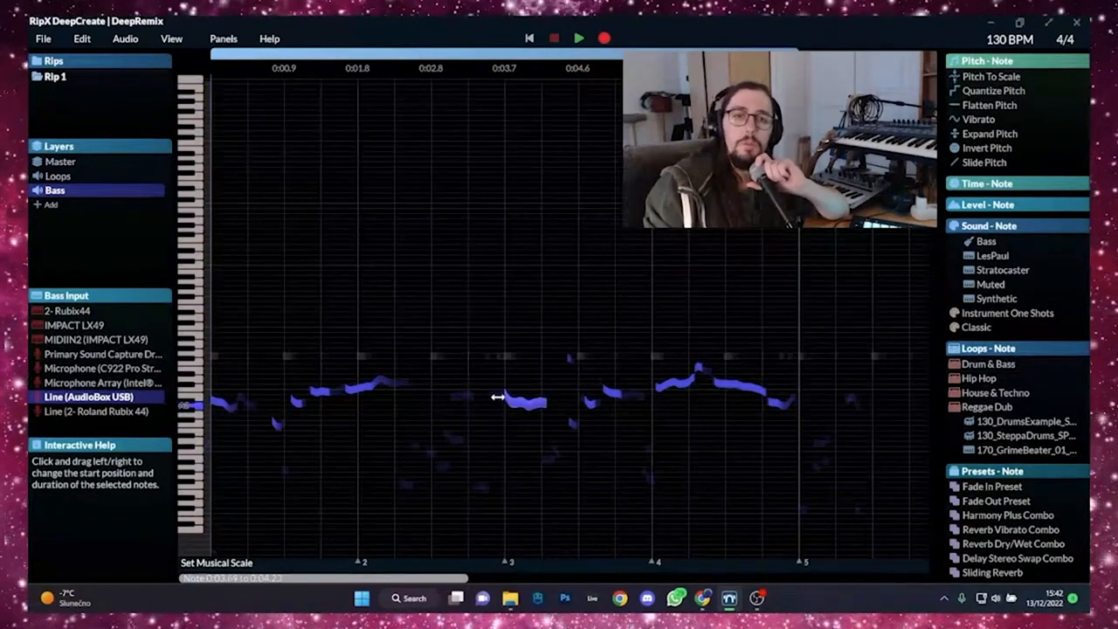
pyautogui.click(579, 39)
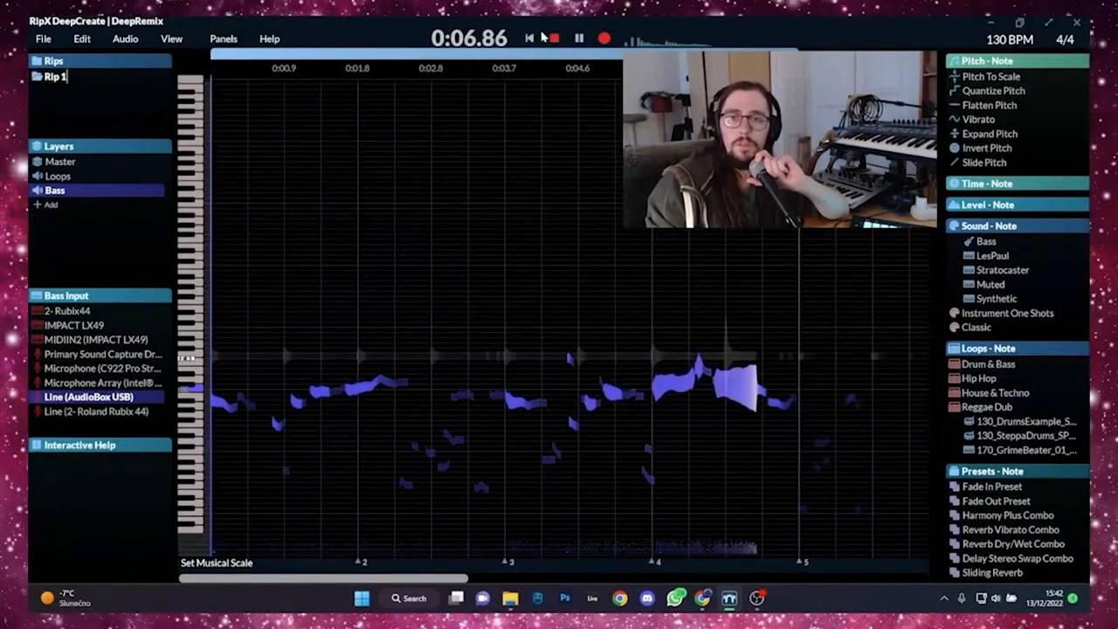
pyautogui.click(552, 37)
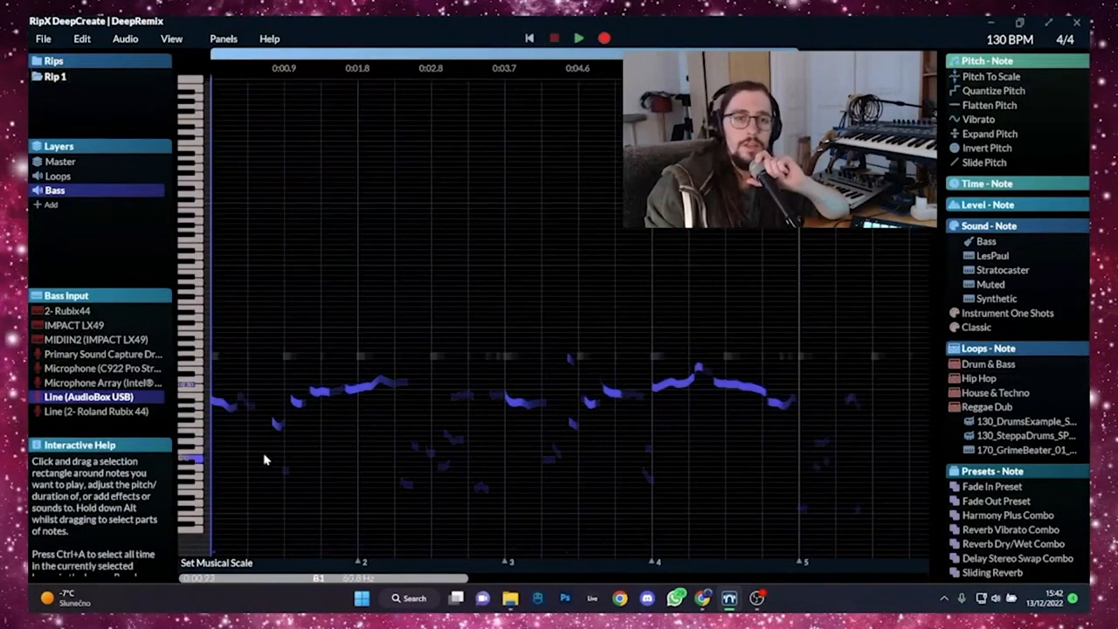
# - Delete the stray low notes beneath the bass line and the faint notes in the gap before bar 3
pyautogui.moveTo(260, 441); pyautogui.dragTo(800, 531)
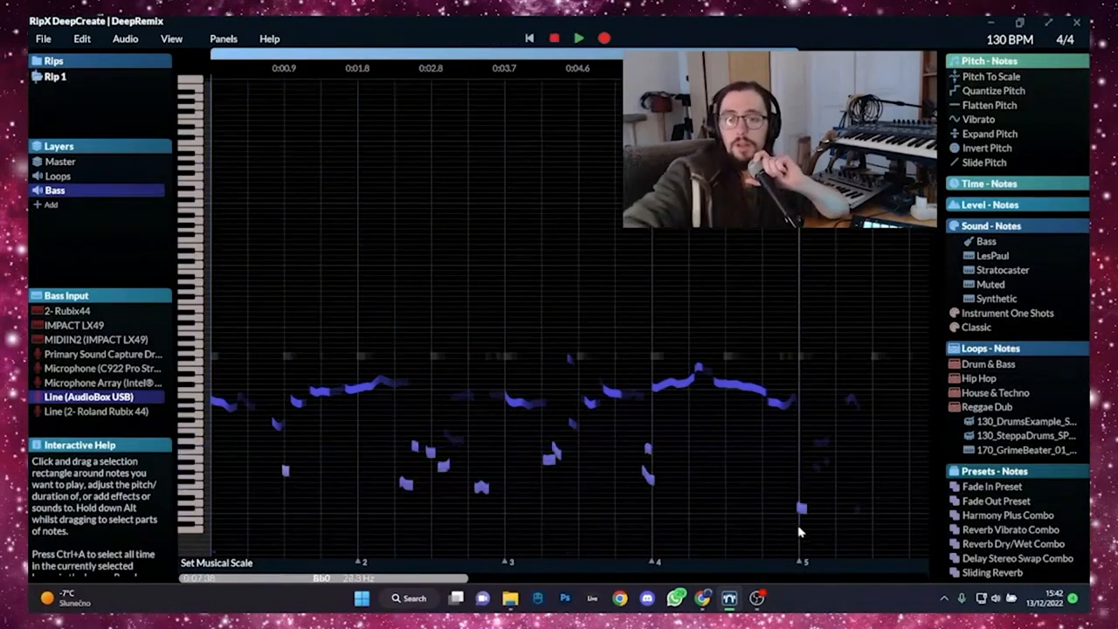
pyautogui.press('Delete')
pyautogui.moveTo(462, 371); pyautogui.dragTo(465, 464)
pyautogui.press('Delete')
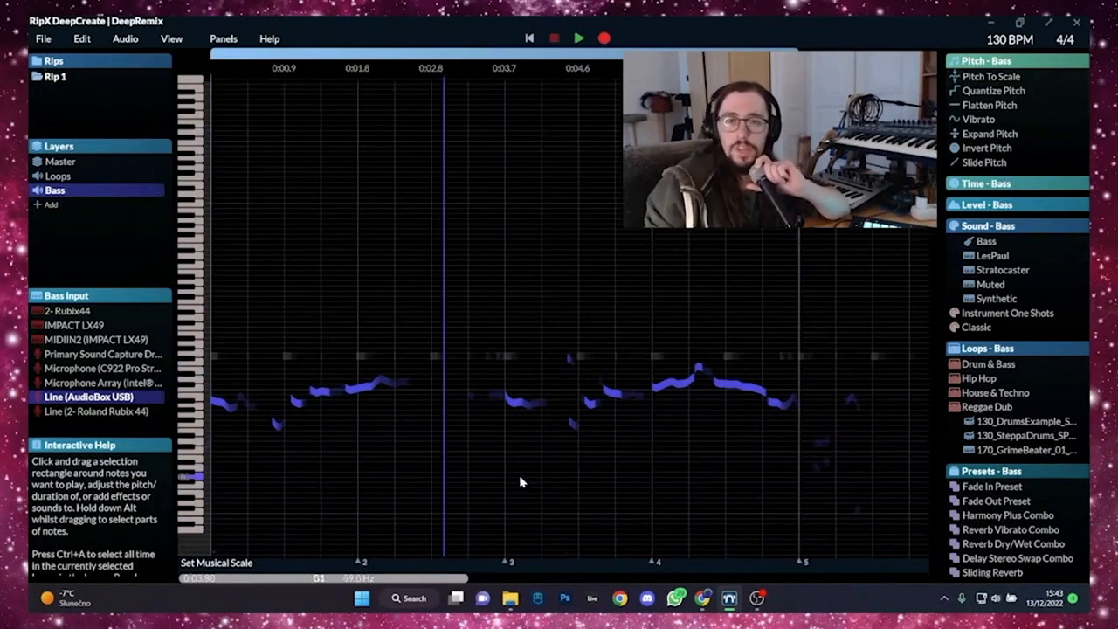
# - Play the cleaned bass line from the beginning to check how it sounds
pyautogui.click(529, 38)
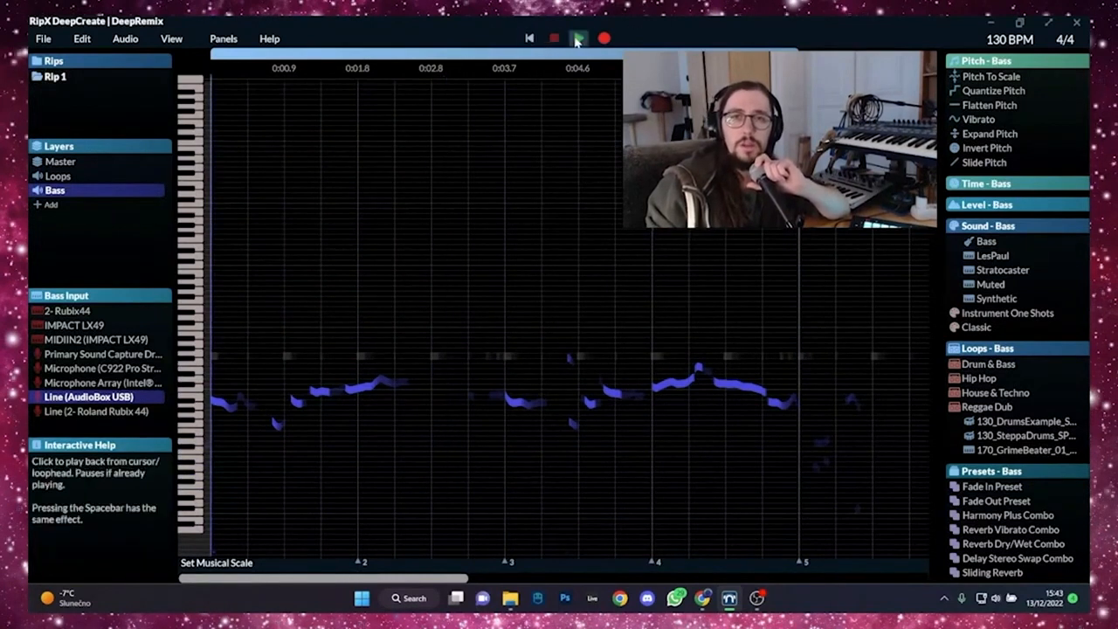
pyautogui.click(578, 38)
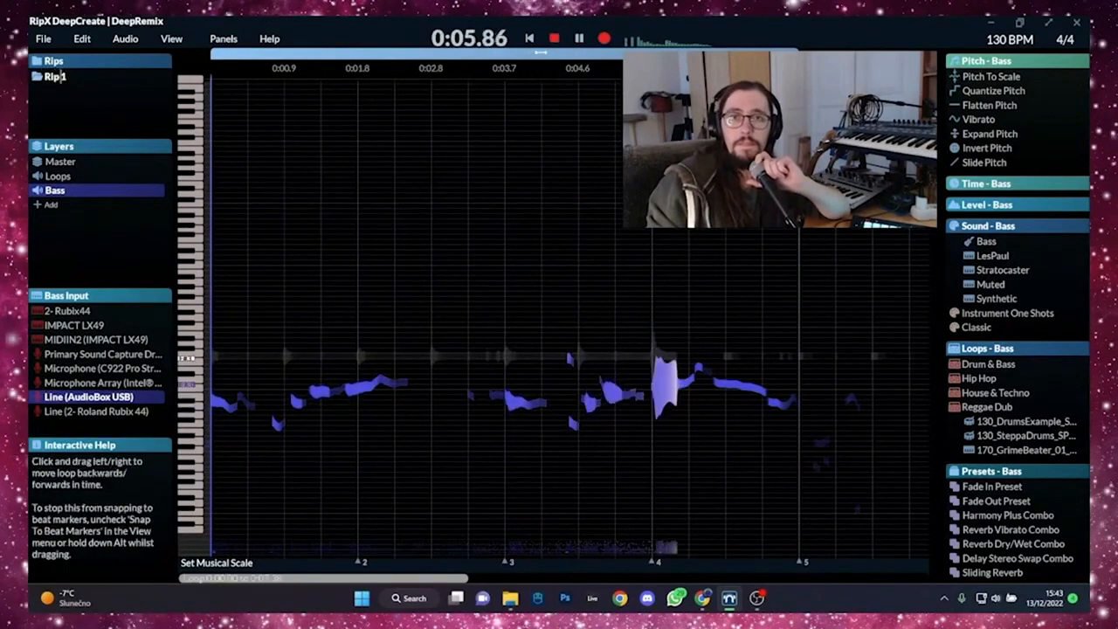
pyautogui.click(555, 38)
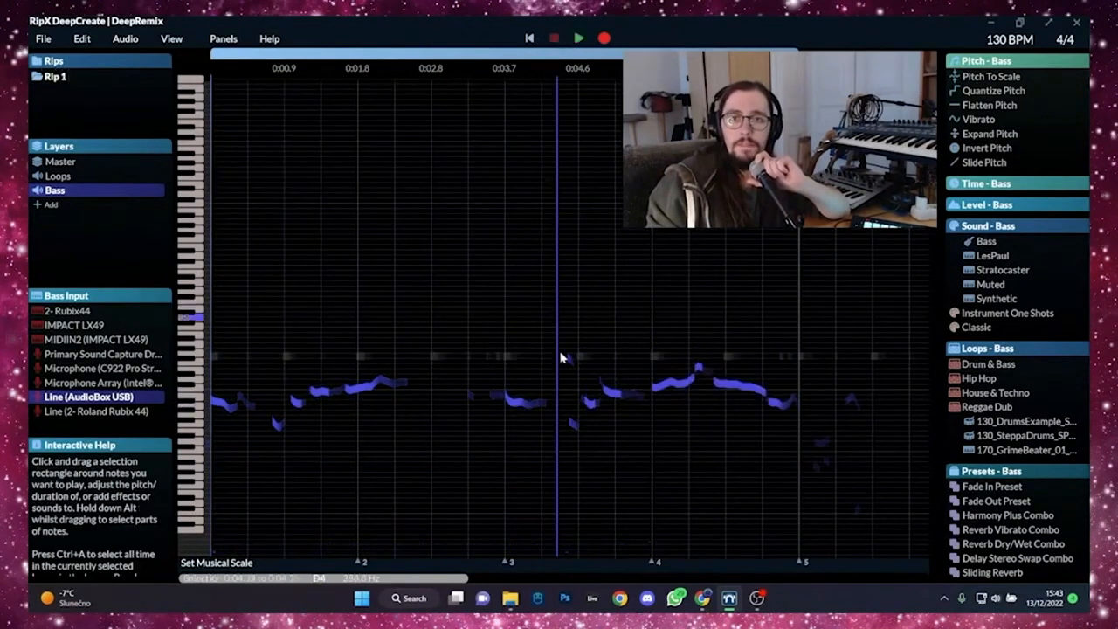
# - Delete the remaining faint notes just before bar 3 and the stray high note in bar 3
pyautogui.click(474, 387)
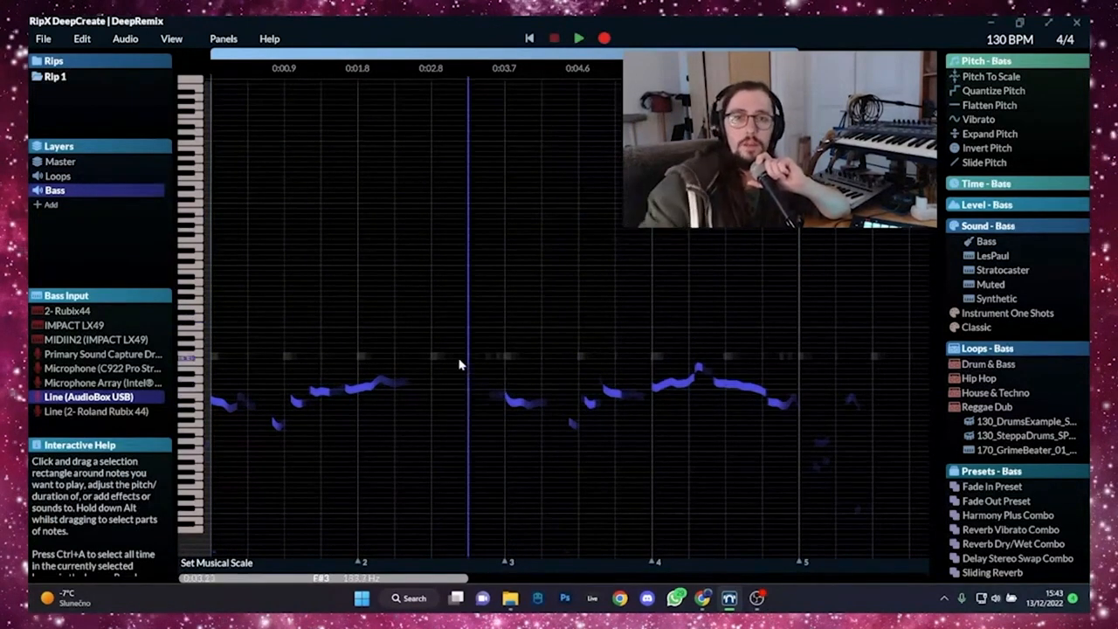
pyautogui.moveTo(474, 365); pyautogui.dragTo(494, 394)
pyautogui.press('Delete')
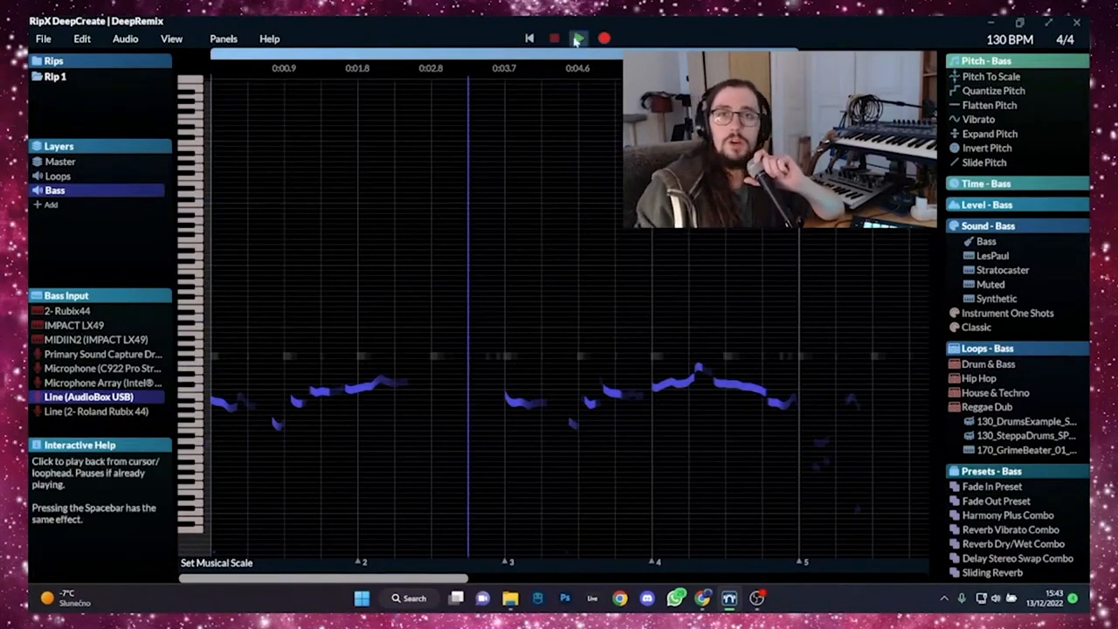
# - Select the whole time range of the Bass layer and apply Flatten Pitch and Quantize Pitch, with Quantize Pitch at 62%
pyautogui.hotkey('ctrl', 'a')
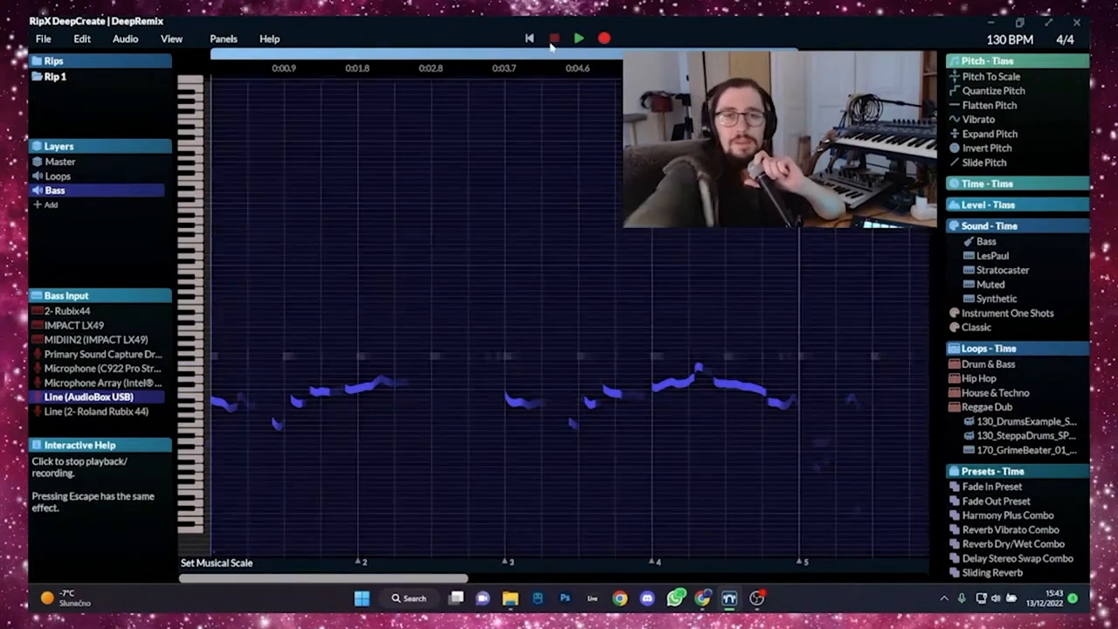
pyautogui.click(1005, 104)
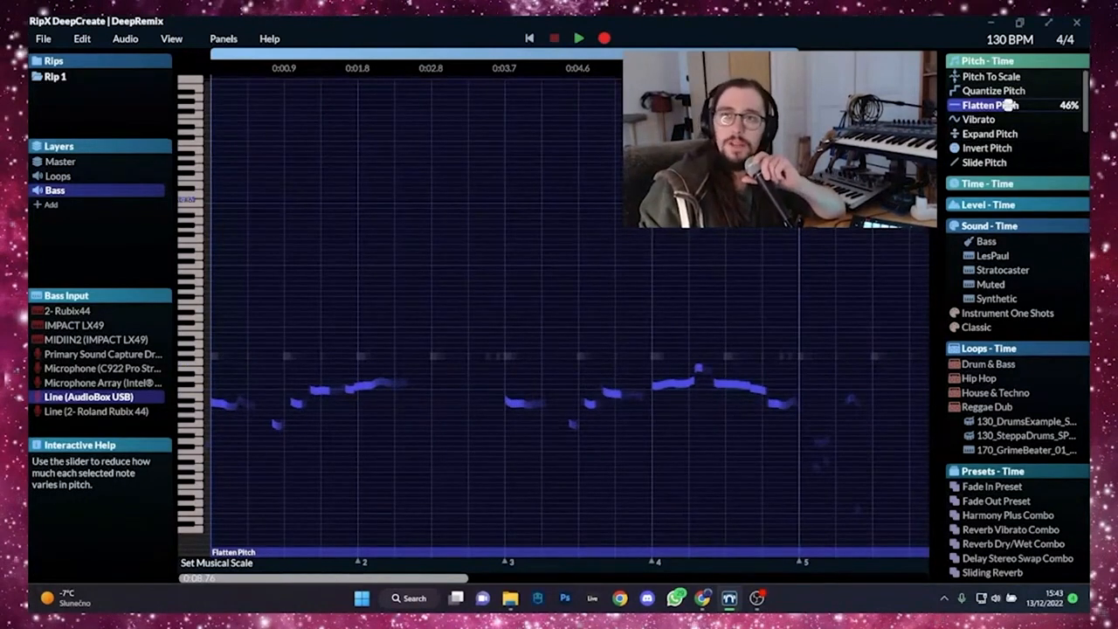
pyautogui.moveTo(1008, 105); pyautogui.dragTo(1031, 93)
pyautogui.click(995, 90)
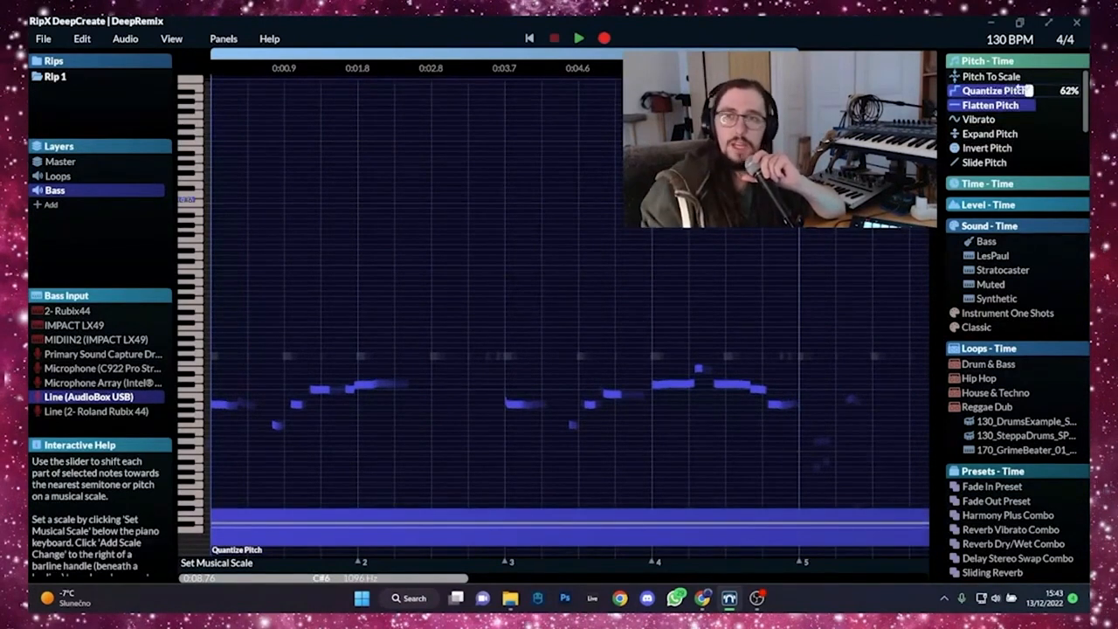
pyautogui.press('Escape')
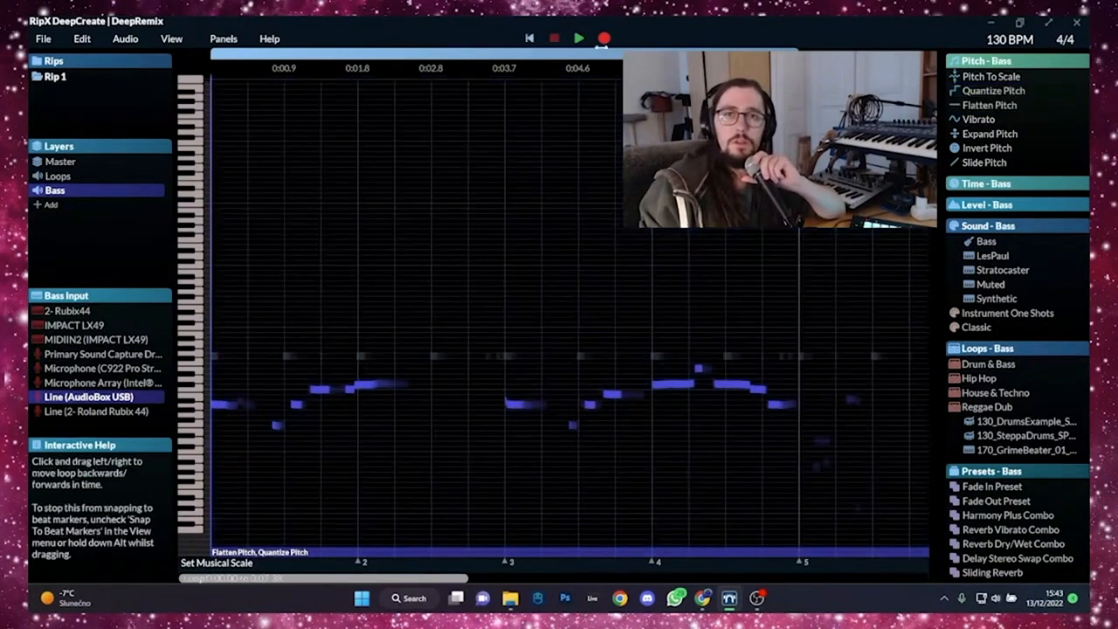
# - Raise the Bass layer's Quantize Pitch and Flatten Pitch effects to their maximum while the loop plays
pyautogui.click(578, 38)
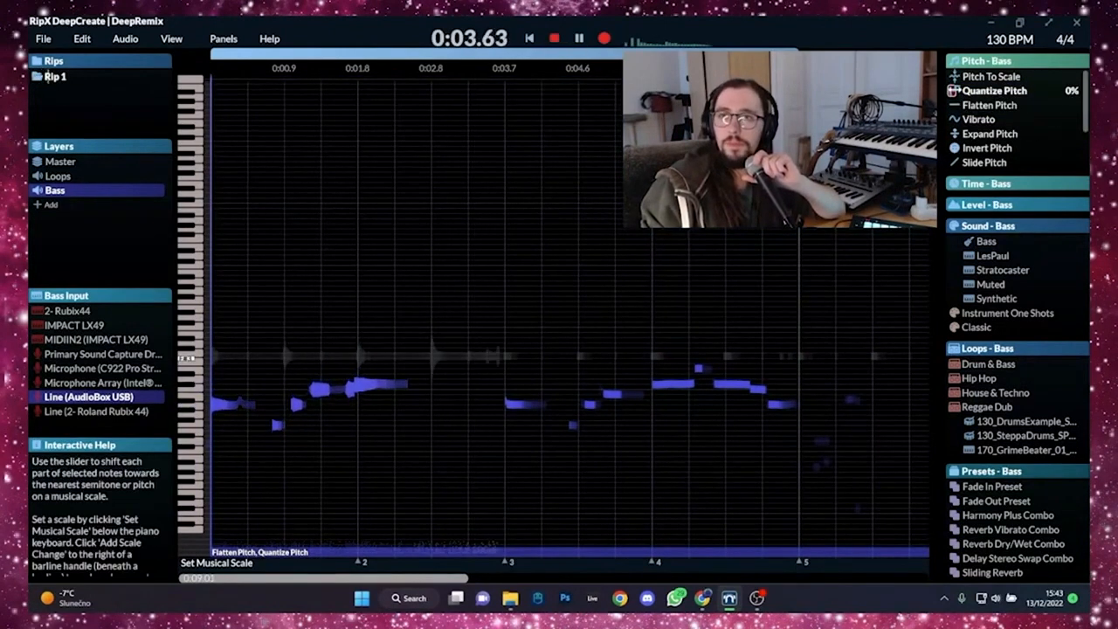
pyautogui.moveTo(960, 90); pyautogui.dragTo(979, 90)
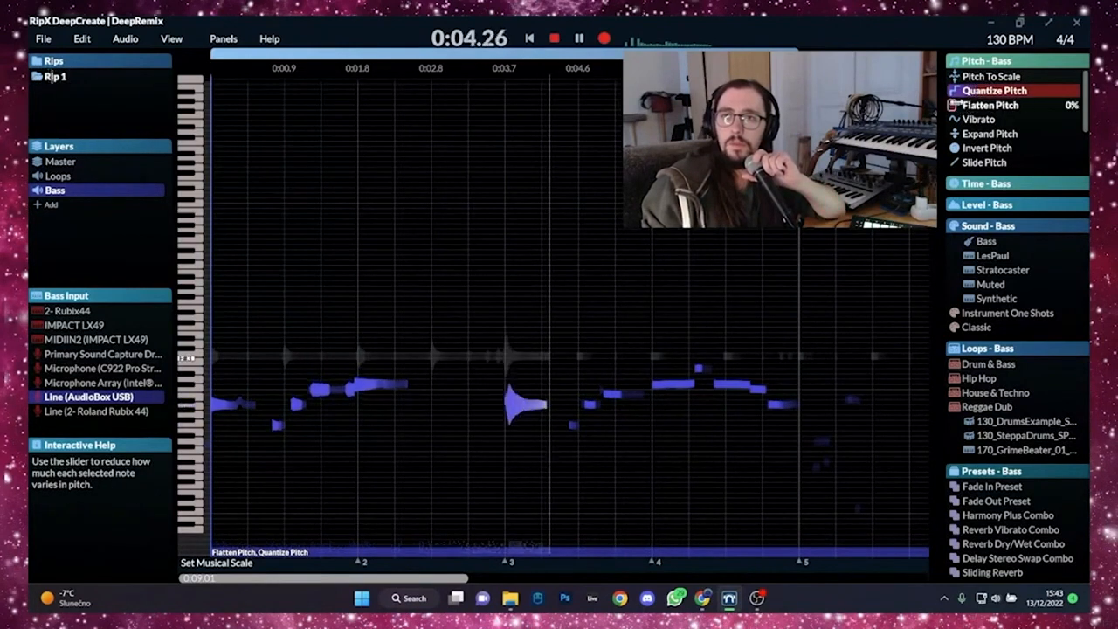
pyautogui.moveTo(958, 104); pyautogui.dragTo(984, 104)
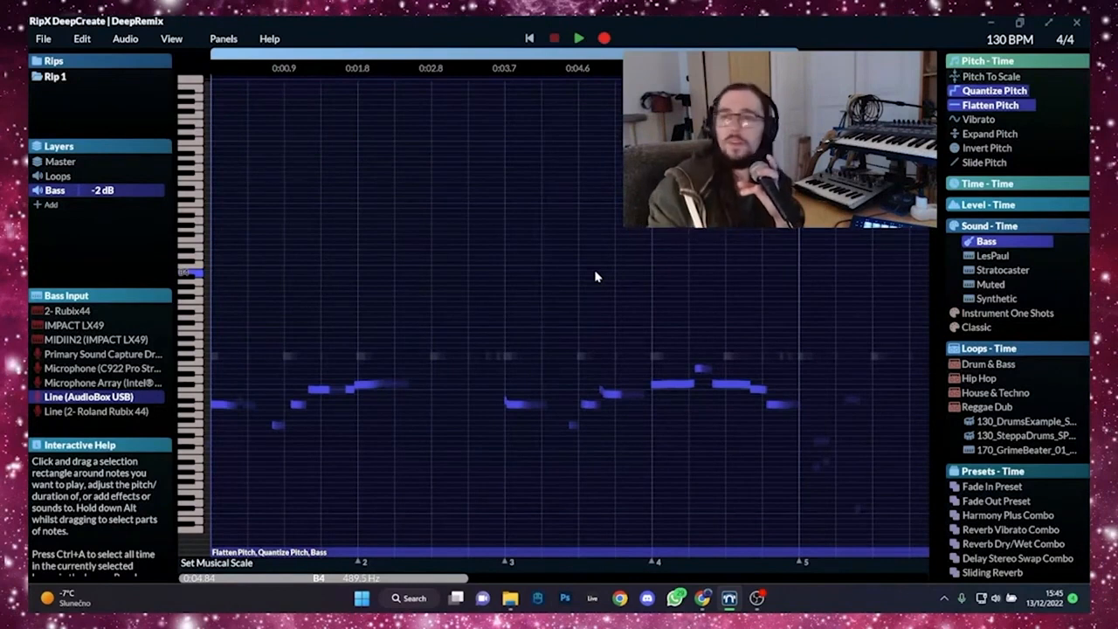
# - Adjust the mix of the Bass replacement sound on the selected time range, ending at 100%
pyautogui.click(1002, 244)
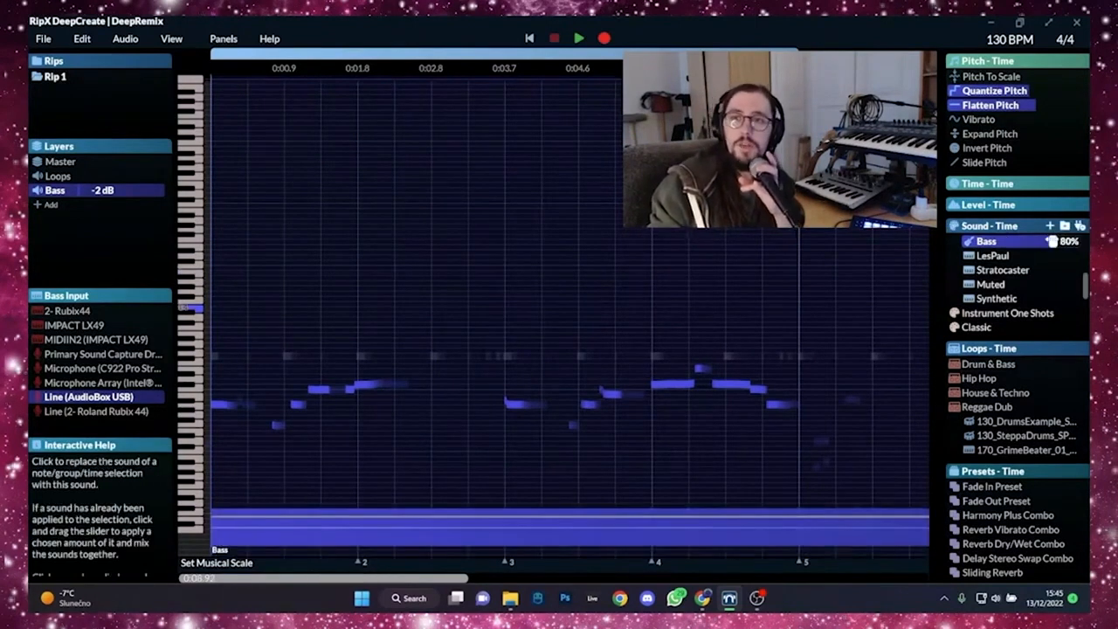
pyautogui.moveTo(1052, 241)
pyautogui.mouseDown()
pyautogui.moveTo(1005, 242)
pyautogui.moveTo(1036, 242)
pyautogui.mouseUp()
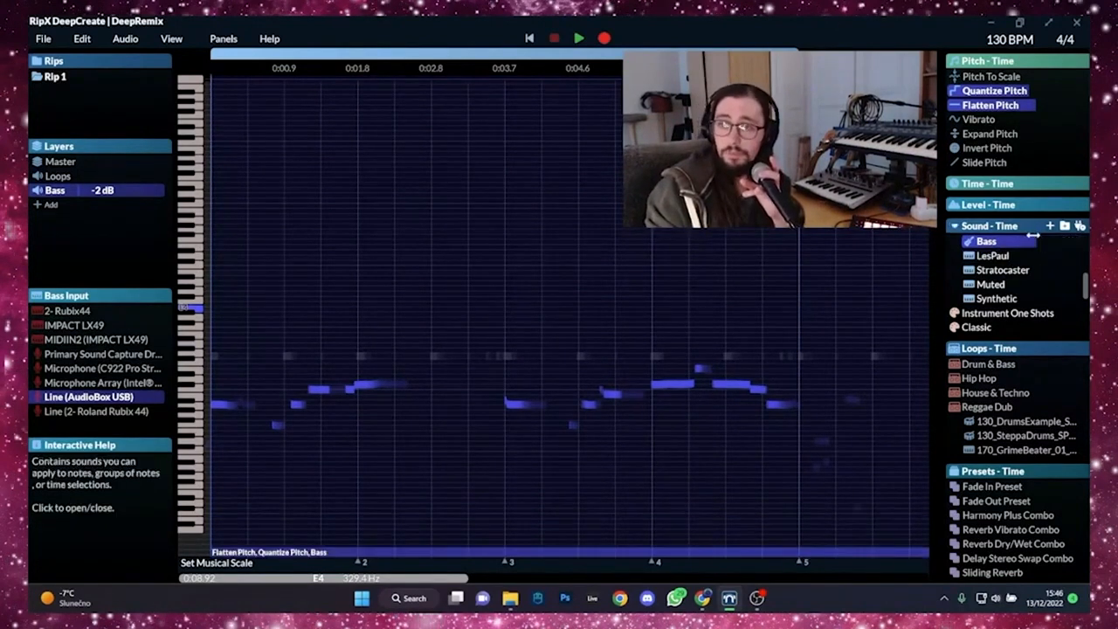
pyautogui.moveTo(1035, 241); pyautogui.dragTo(1080, 239)
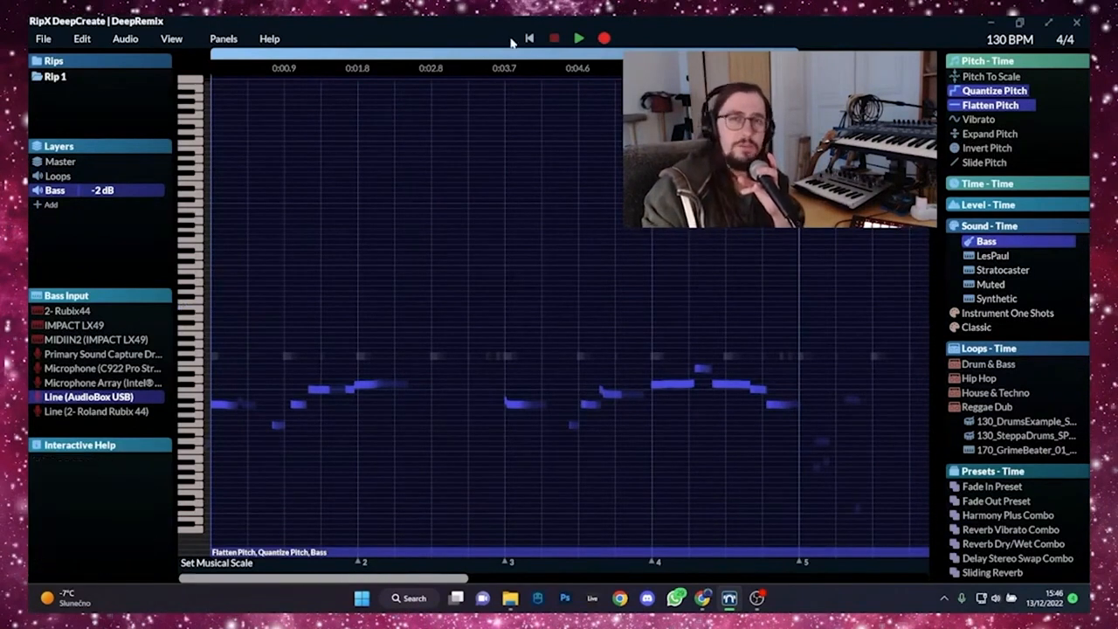
# - Reselect the Bass layer's whole time range and play it from the beginning with the Bass sound applied
pyautogui.click(528, 38)
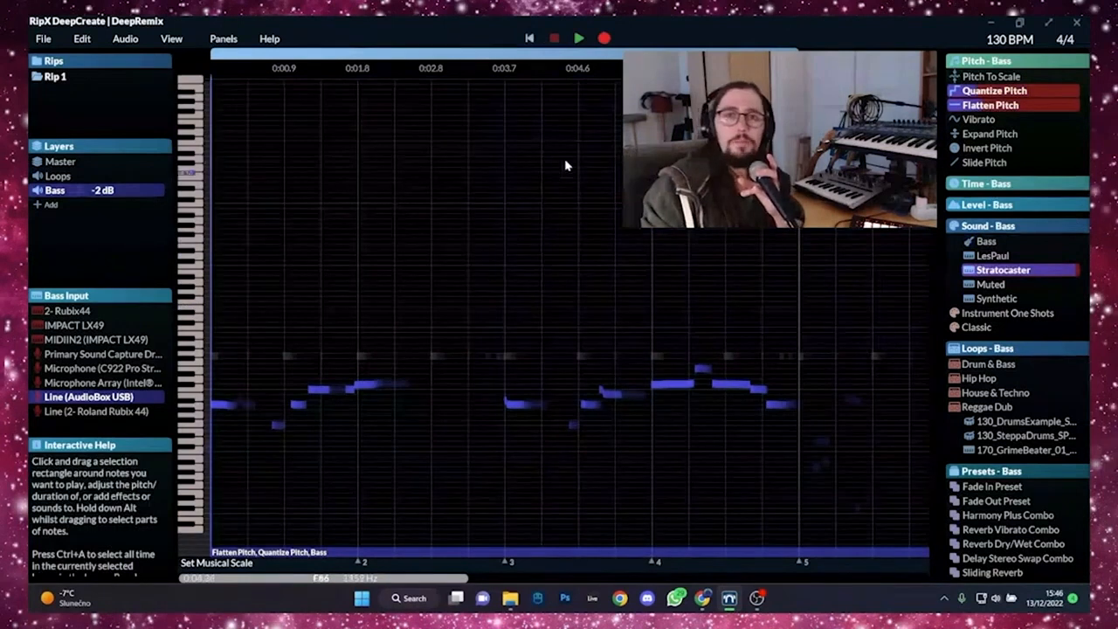
pyautogui.click(634, 231)
pyautogui.hotkey('ctrl', 'a')
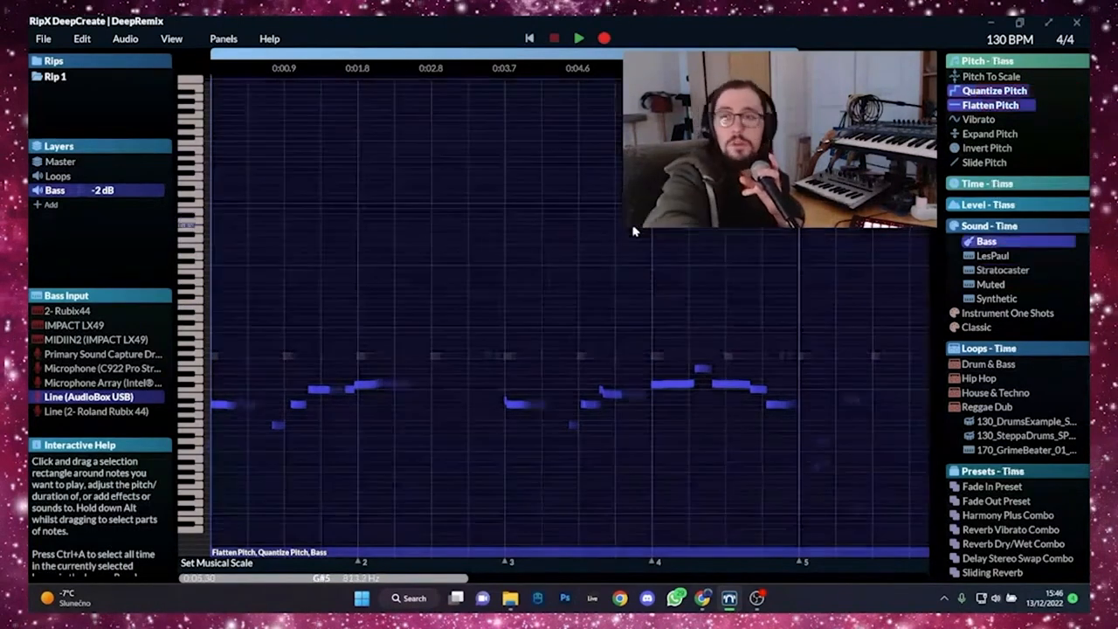
pyautogui.moveTo(1015, 245)
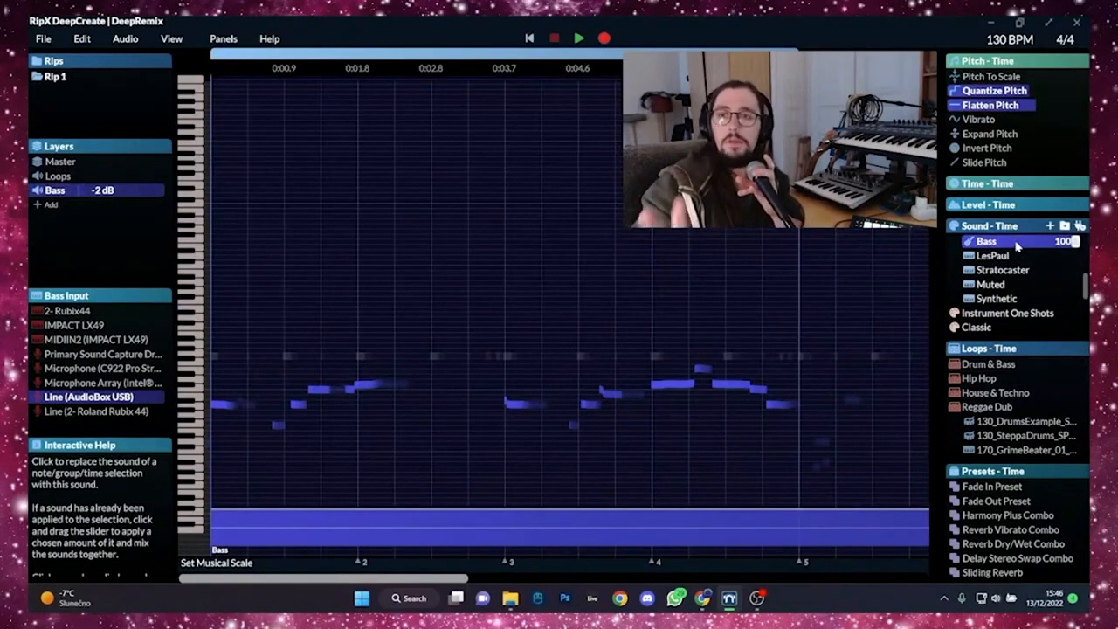
pyautogui.click(578, 38)
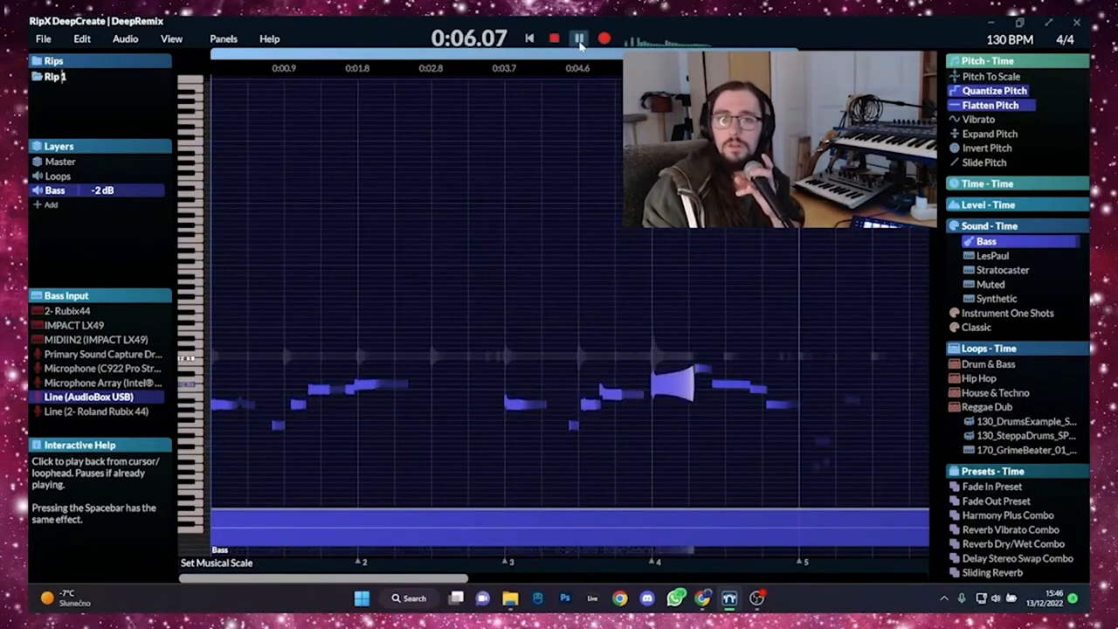
pyautogui.click(556, 39)
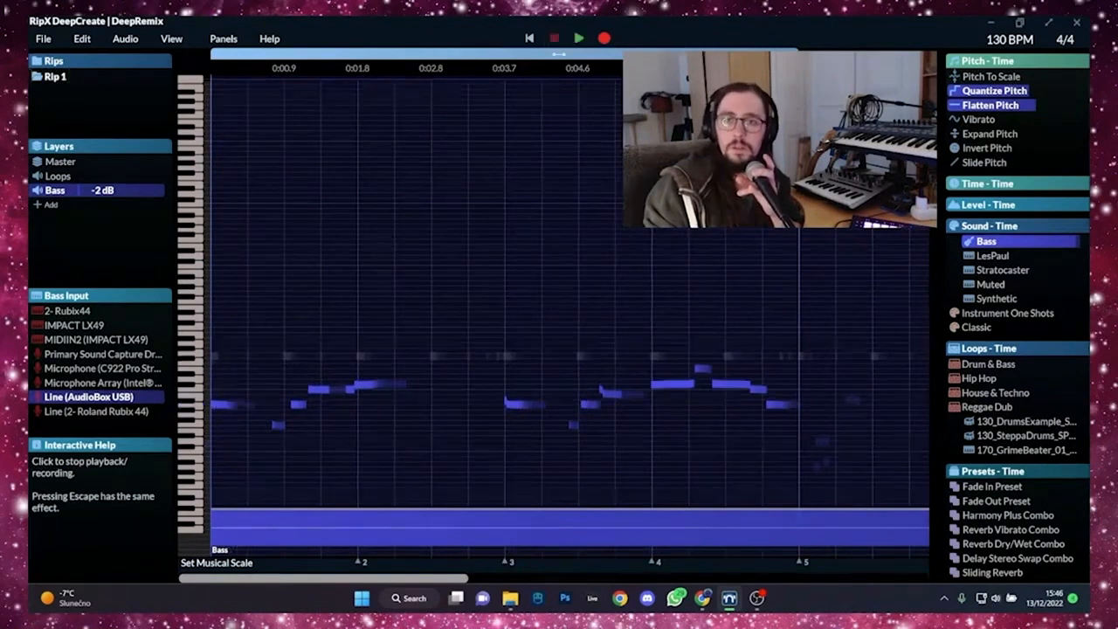
# - Apply a downward Slide Pitch to the three consecutive notes in the second half of bar 4, using -2 st/s on the long note
pyautogui.click(714, 383)
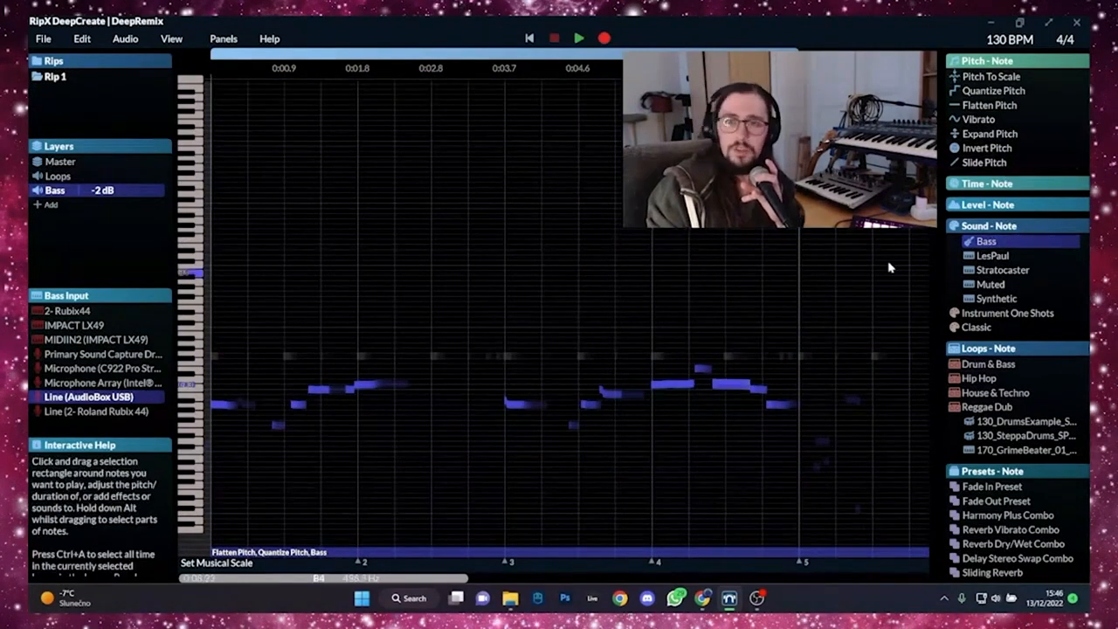
pyautogui.click(986, 162)
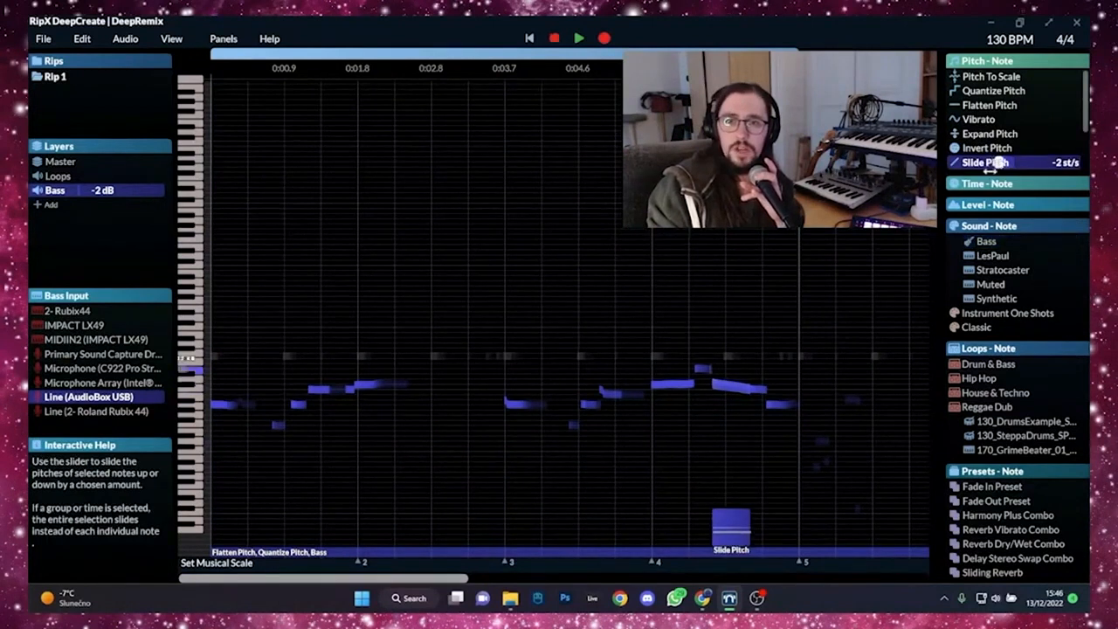
pyautogui.click(1002, 148)
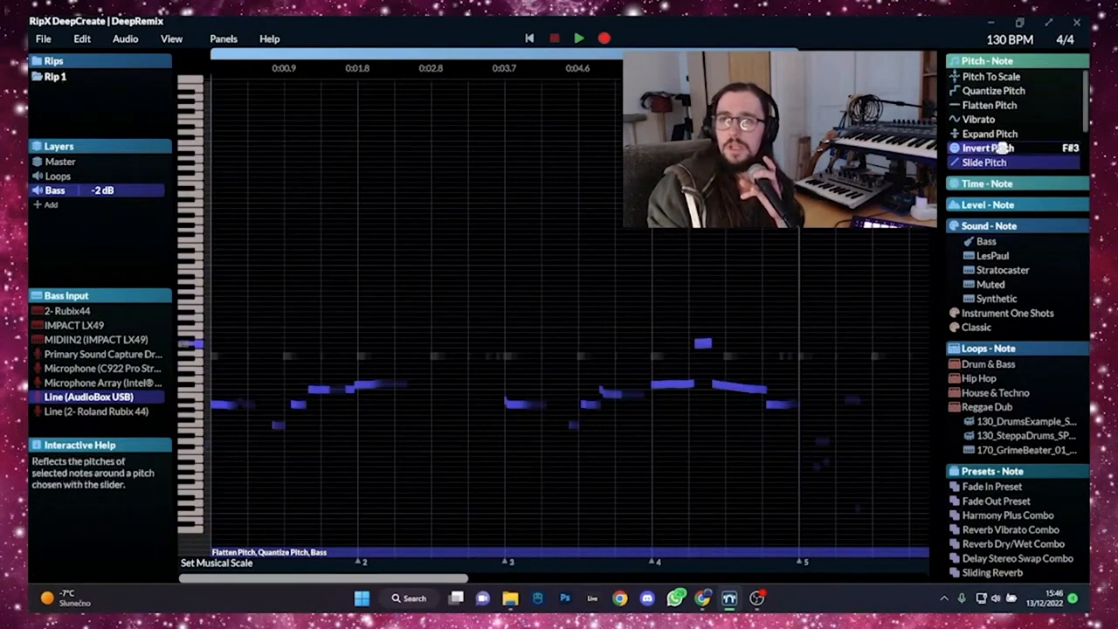
pyautogui.click(987, 163)
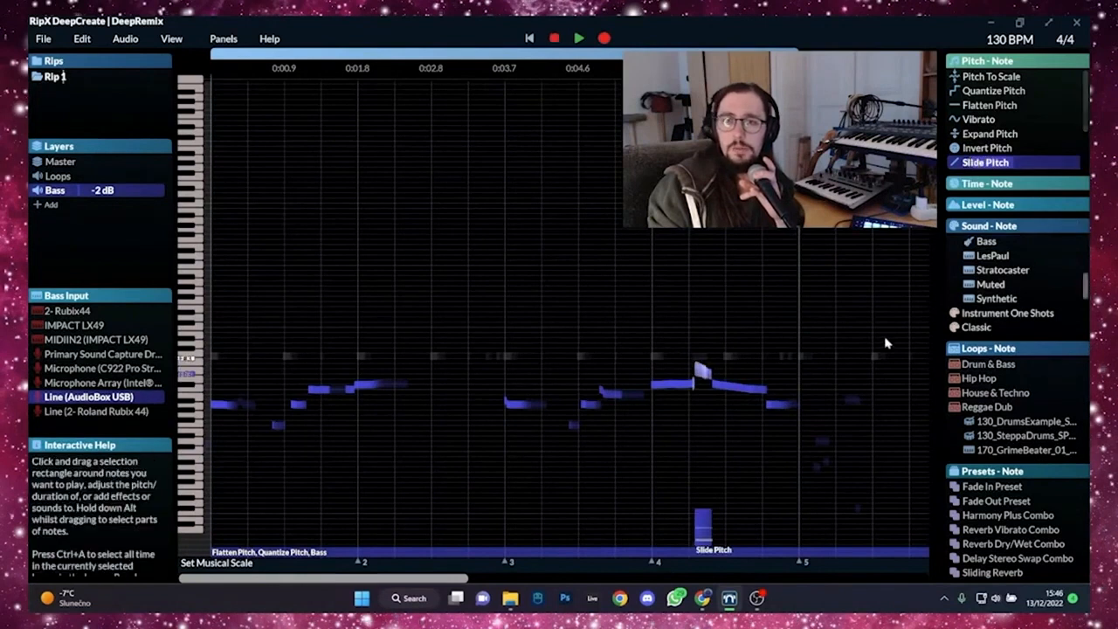
pyautogui.click(1002, 149)
pyautogui.click(1004, 163)
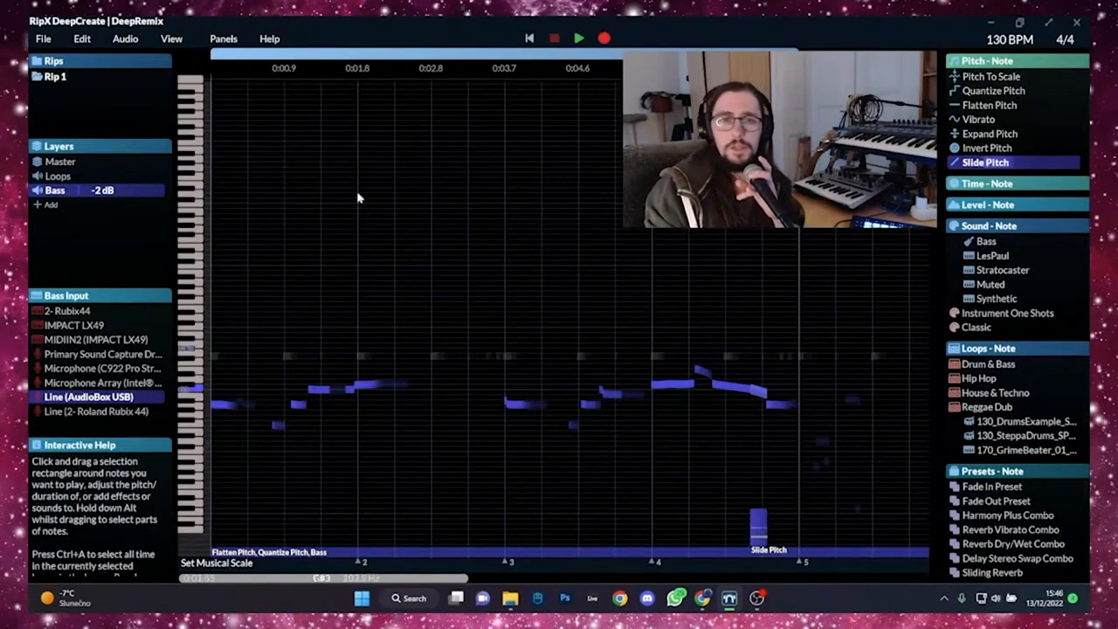
# - Play the looped bass line from the beginning to check the downward pitch slides in bar 4
pyautogui.click(577, 40)
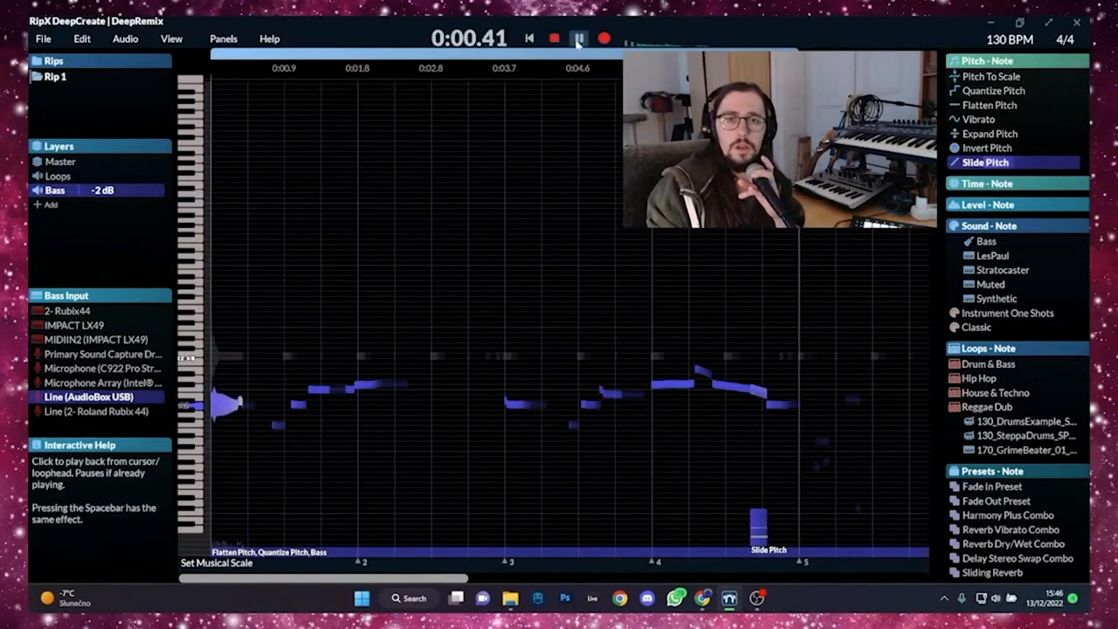
pyautogui.click(578, 40)
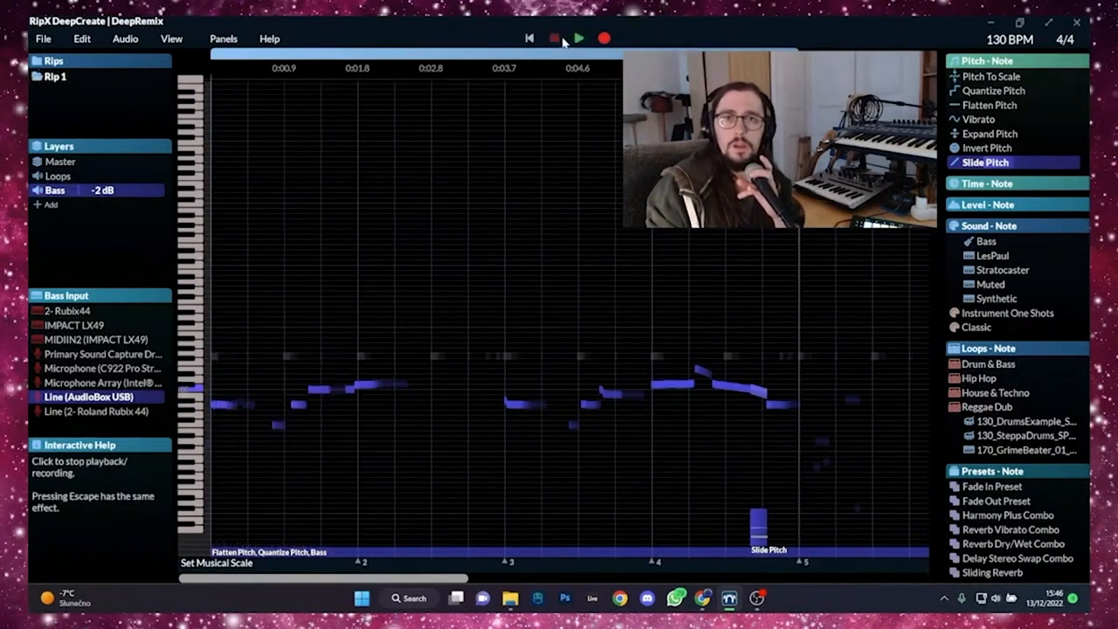
pyautogui.press('Escape')
pyautogui.click(575, 40)
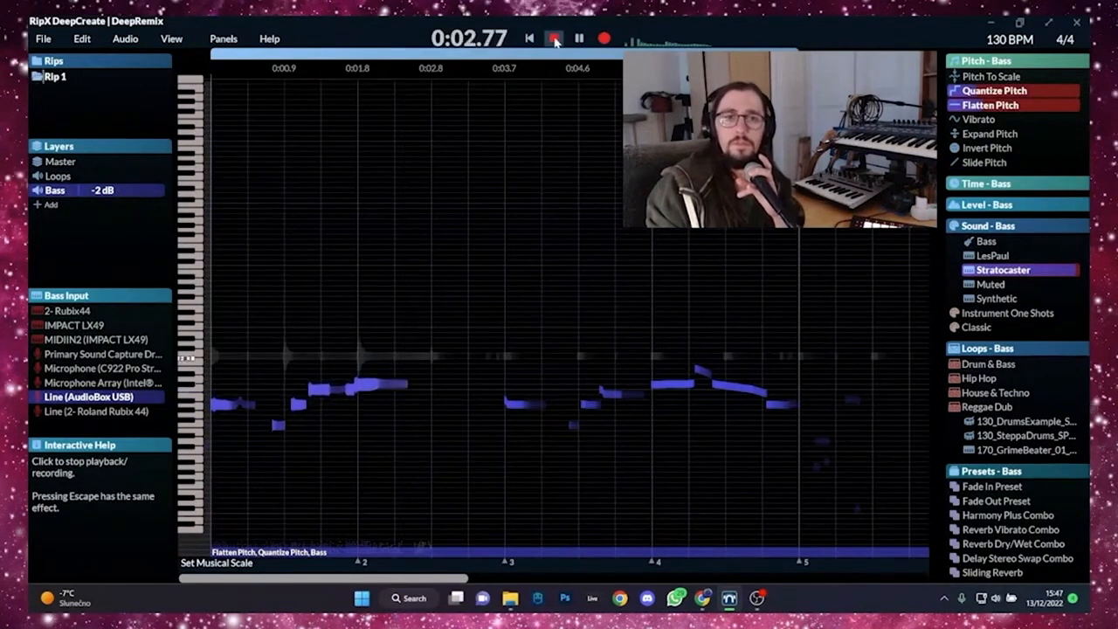
pyautogui.press('space')
# - Apply an upward Slide Pitch to the bass note leading into bar 2 and play it back
pyautogui.click(350, 387)
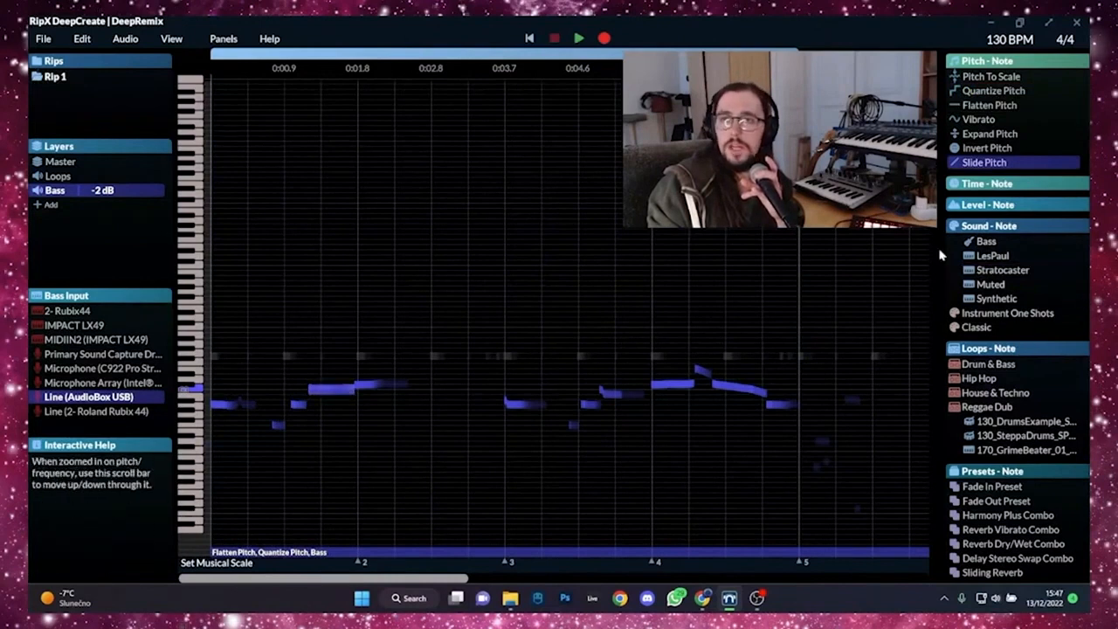
pyautogui.moveTo(1013, 162)
pyautogui.mouseDown()
pyautogui.moveTo(1018, 138)
pyautogui.moveTo(1013, 162)
pyautogui.moveTo(1024, 169)
pyautogui.mouseUp()
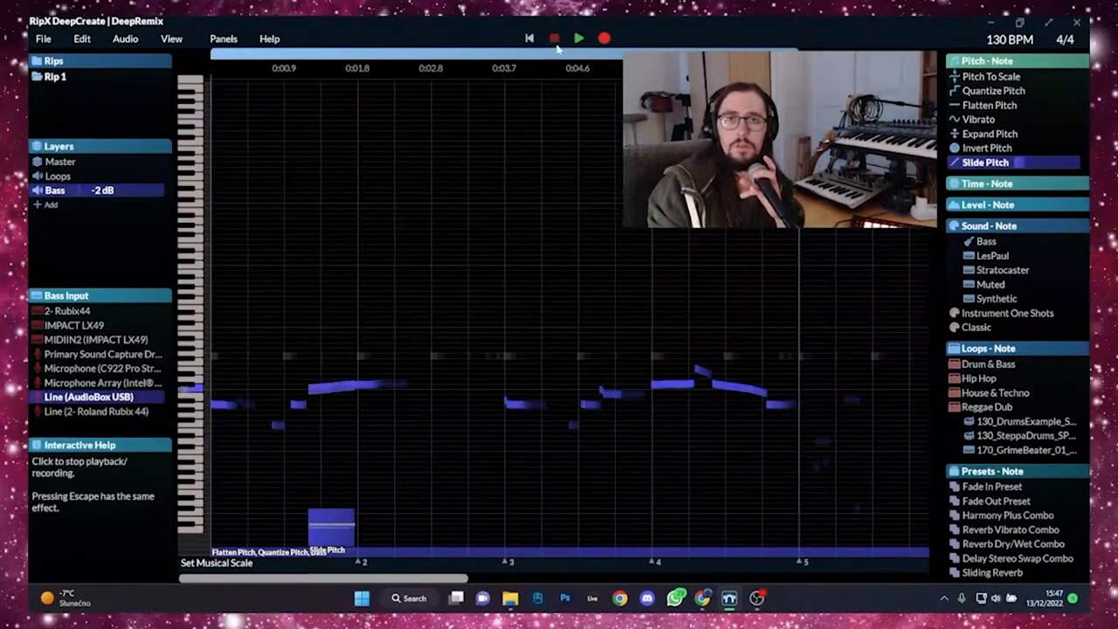
pyautogui.click(579, 38)
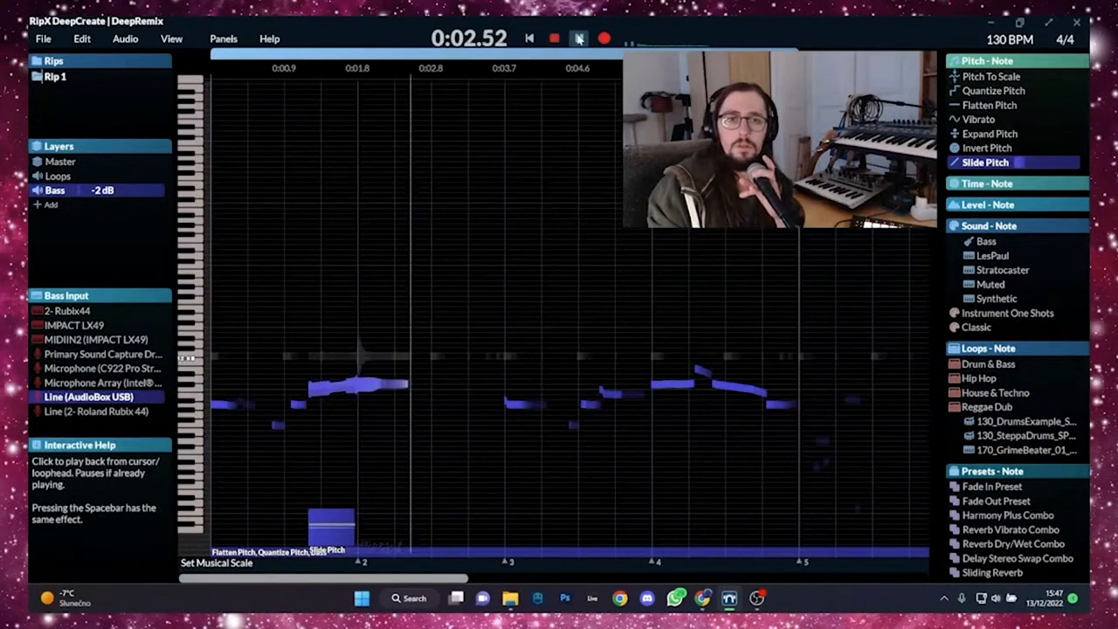